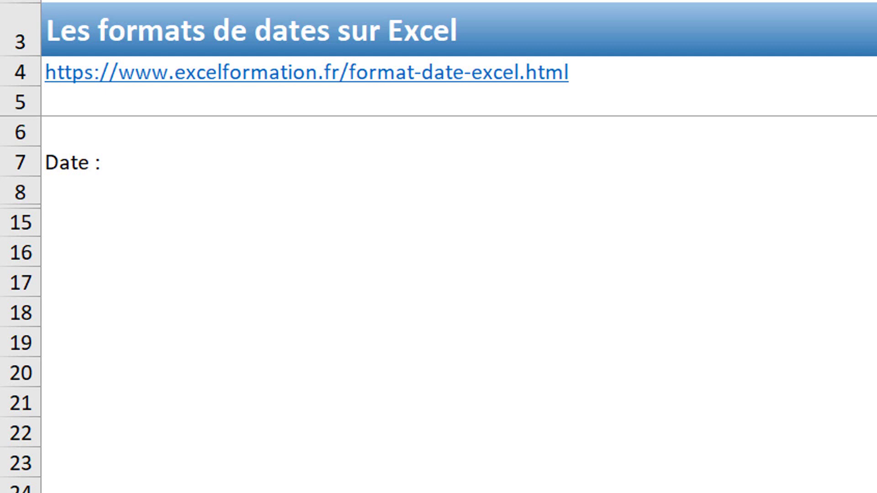
# Step: Enter the date 16/09/2019 in the cell beside the "Date :" label in row 7
pyautogui.click(276, 161)
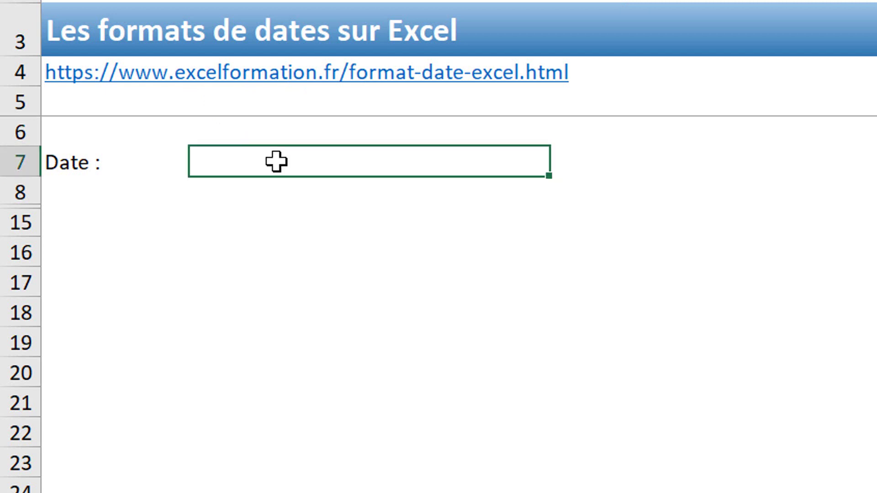
pyautogui.write('16/09/2019')
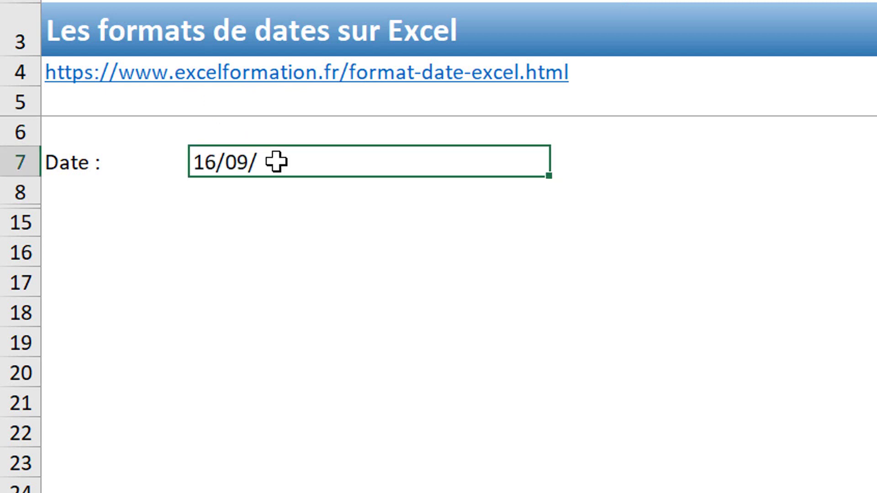
pyautogui.press('Return')
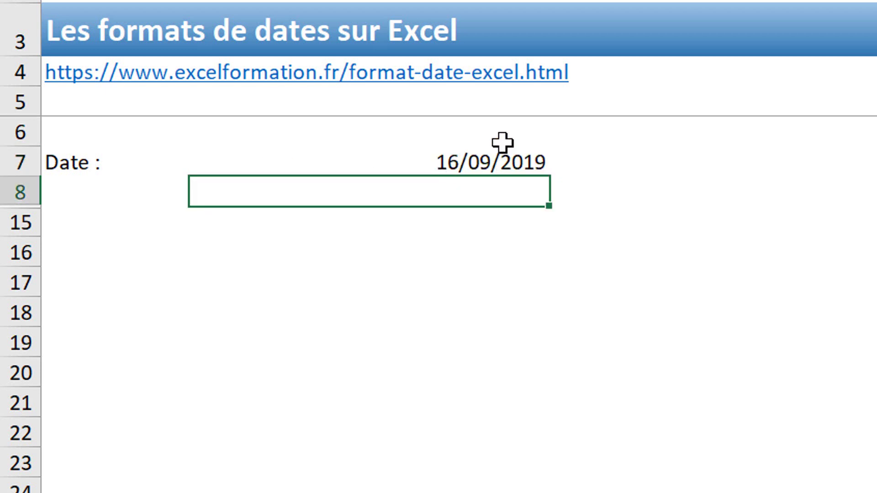
# Step: Apply the Standard number format to the date in cell B7
pyautogui.click(495, 155)
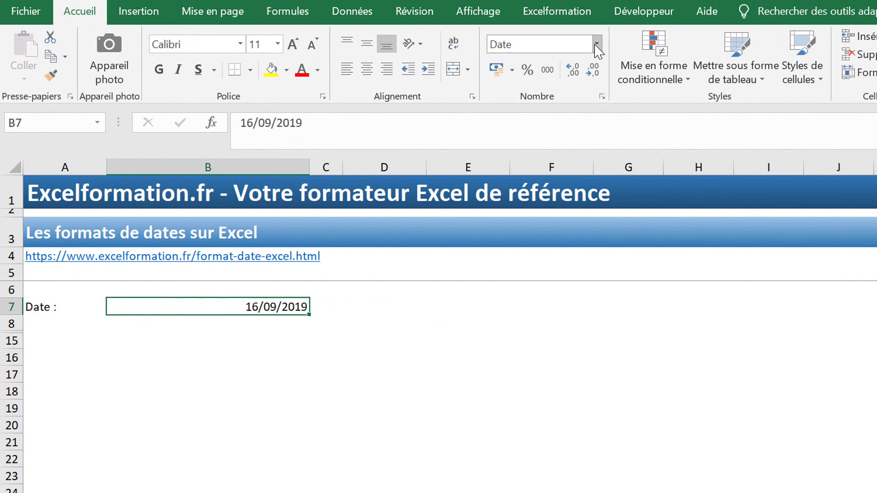
pyautogui.click(597, 45)
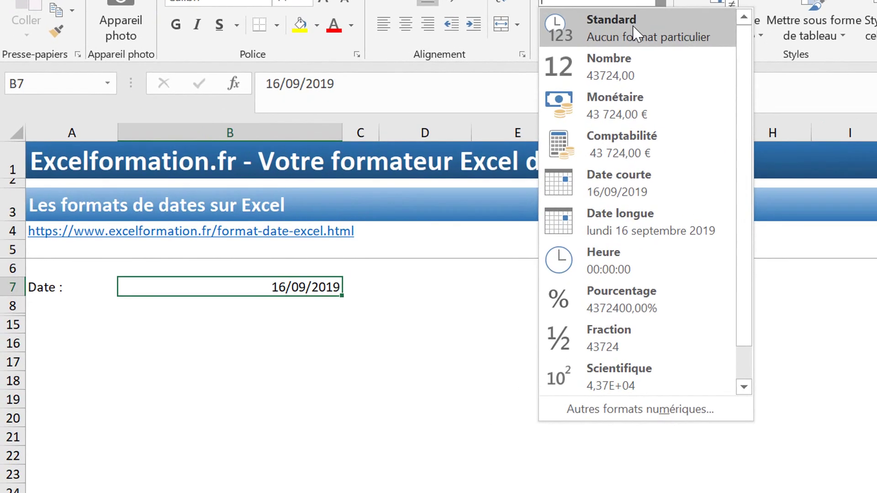
pyautogui.click(572, 70)
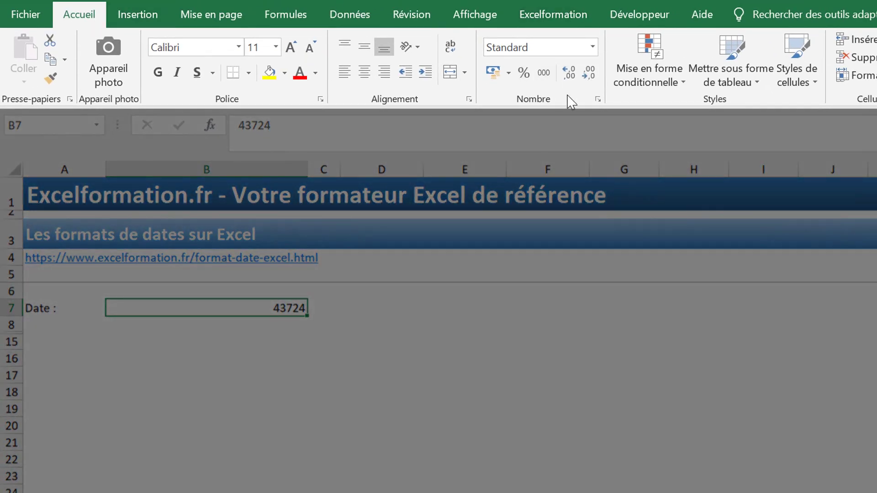
# Step: Format cell B7 as Date courte, followed by Date longue
pyautogui.click(593, 49)
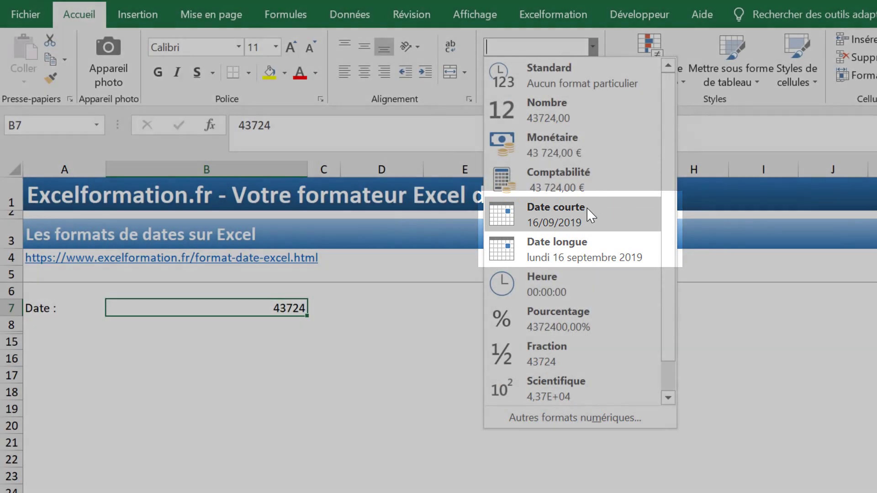
pyautogui.click(587, 209)
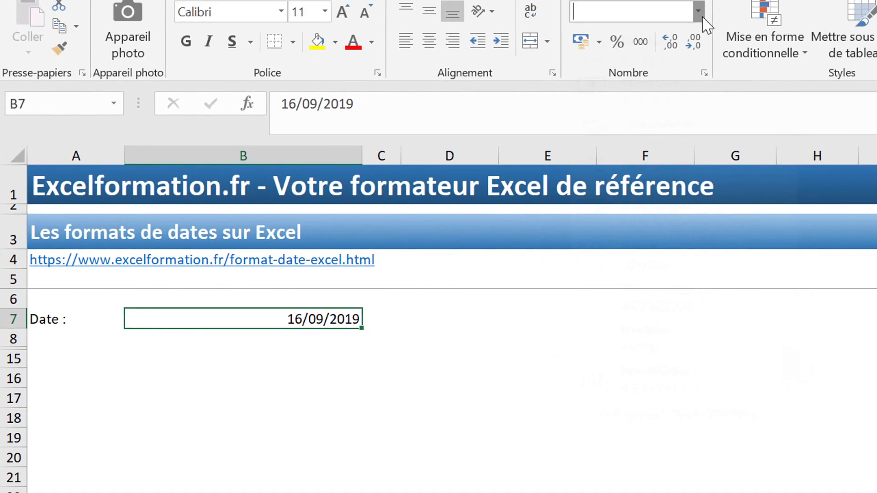
pyautogui.click(682, 17)
pyautogui.click(687, 268)
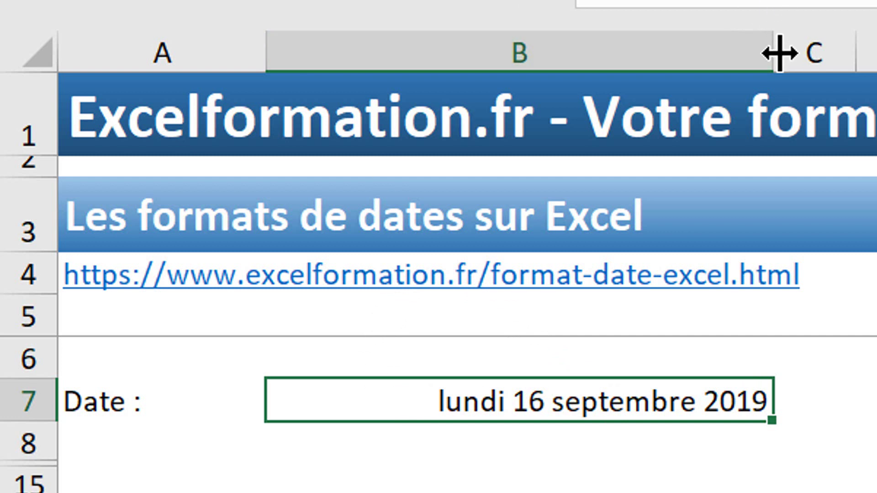
# Step: Narrow column B until the long date no longer fits, and widen it back to about its original width
pyautogui.moveTo(776, 52); pyautogui.dragTo(583, 54)
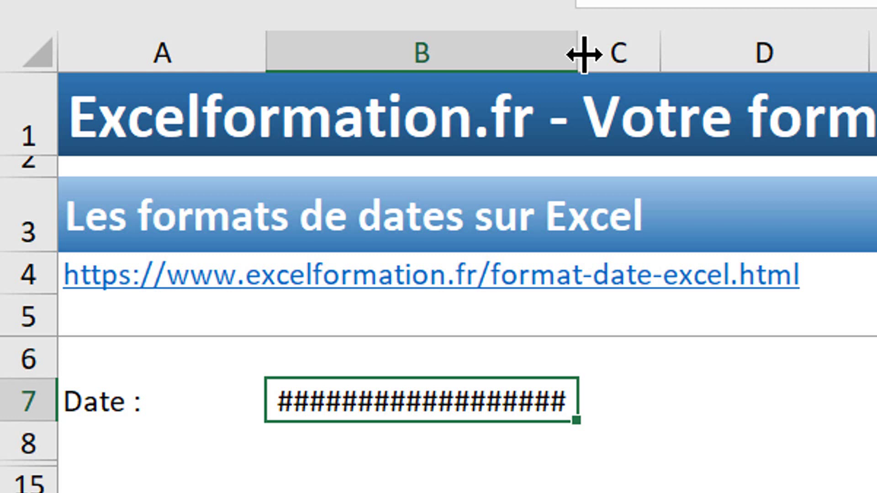
pyautogui.moveTo(584, 55); pyautogui.dragTo(770, 70)
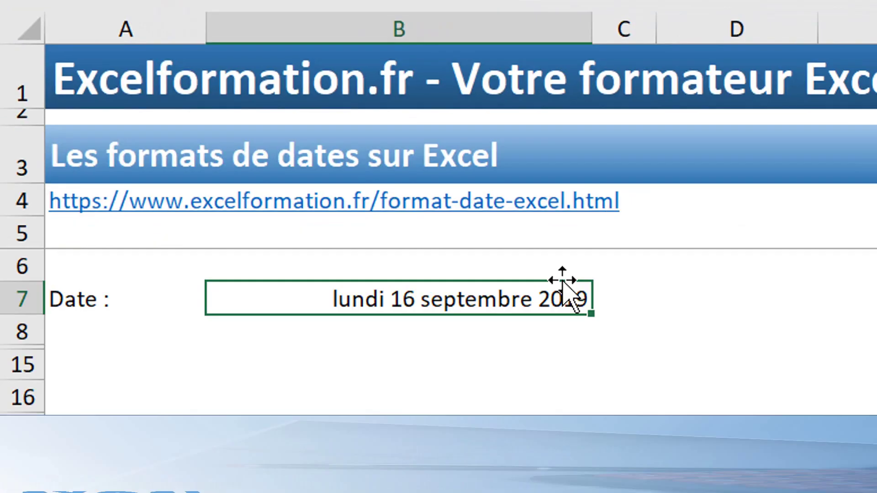
# Step: Open the cell format settings for B7 and try date types 14 mars 2012 and 14/3/12 13:30, keeping Français (France) as the regional setting
pyautogui.rightClick(565, 292)
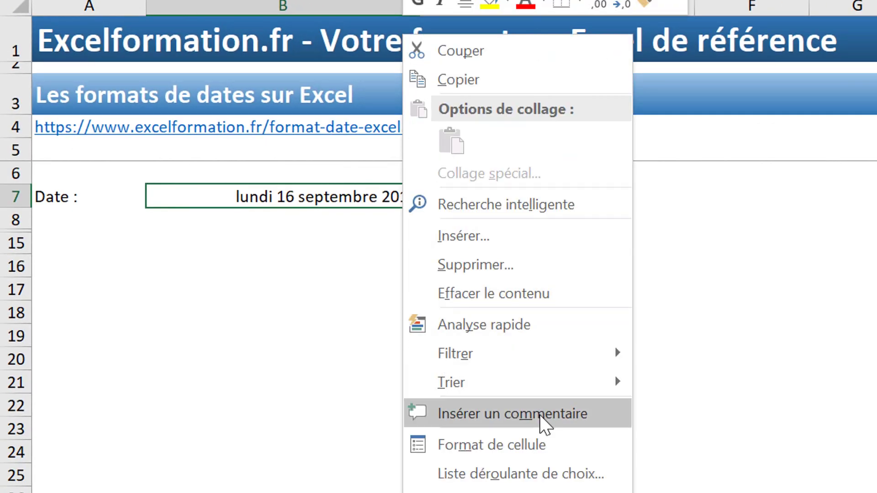
pyautogui.click(547, 440)
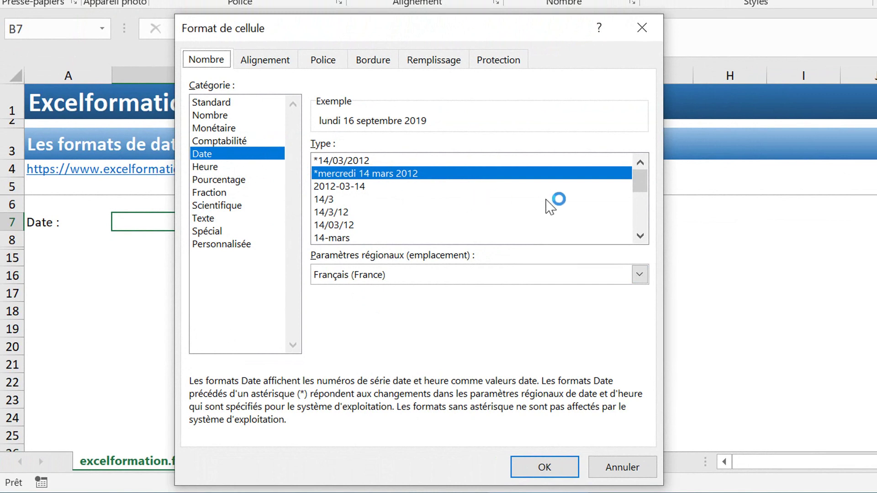
pyautogui.moveTo(643, 187); pyautogui.dragTo(643, 216)
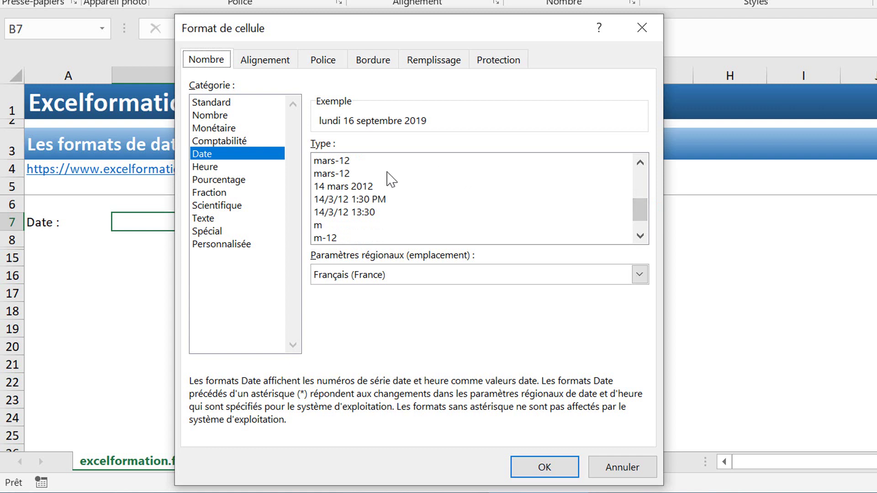
pyautogui.click(366, 186)
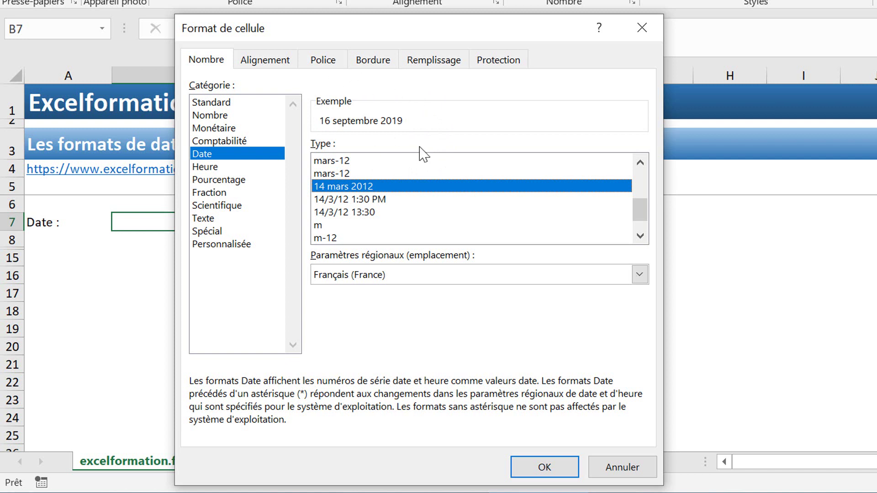
pyautogui.click(370, 212)
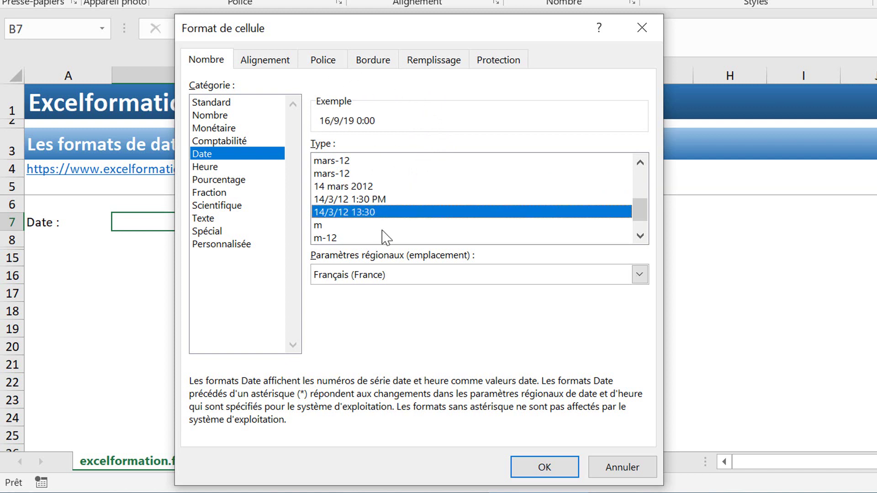
pyautogui.click(449, 276)
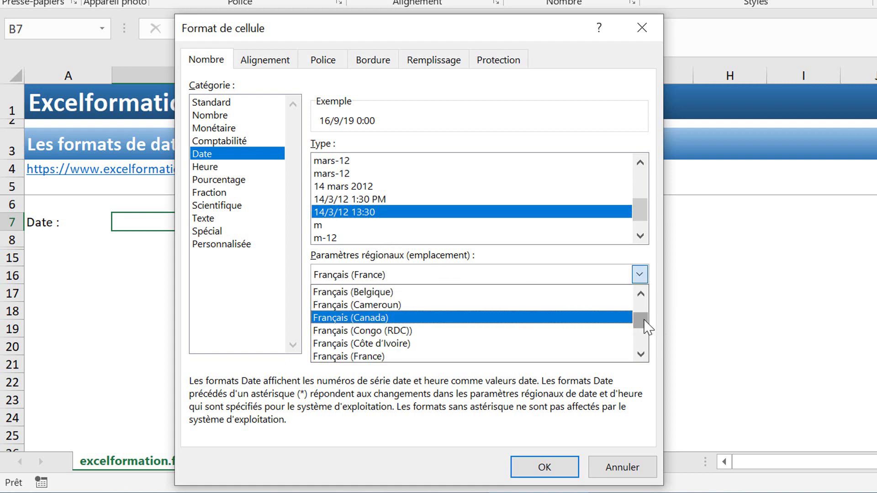
pyautogui.click(515, 145)
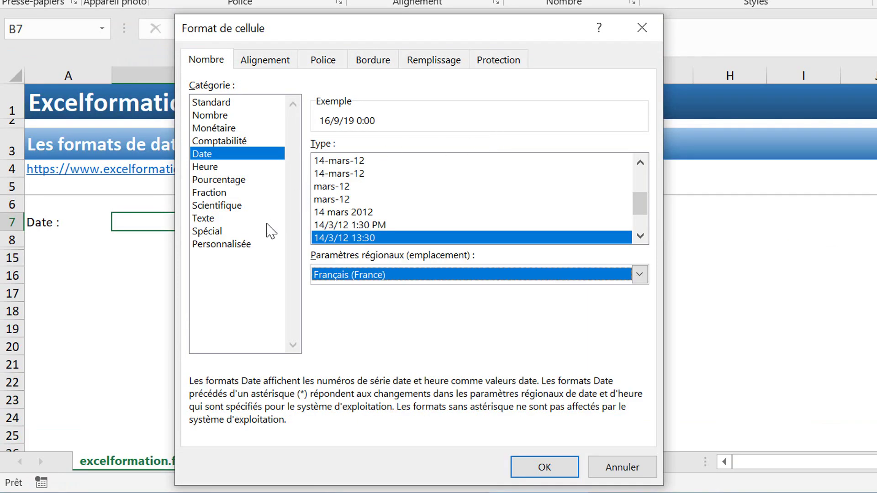
# Step: Switch to the Personnalisée category, try the custom code mmmm for the full month name, and clear it
pyautogui.click(241, 246)
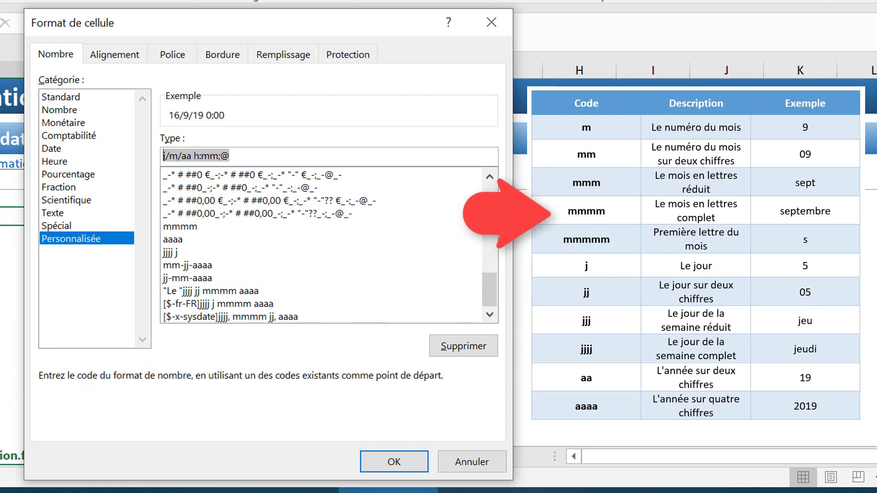
pyautogui.write('mmmm')
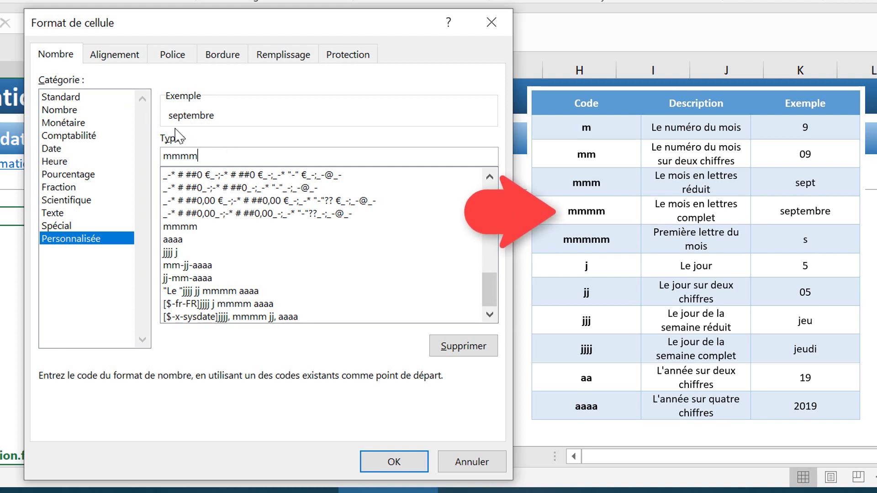
pyautogui.press('BackSpace')
pyautogui.press('BackSpace')
pyautogui.press('BackSpace')
pyautogui.press('BackSpace')
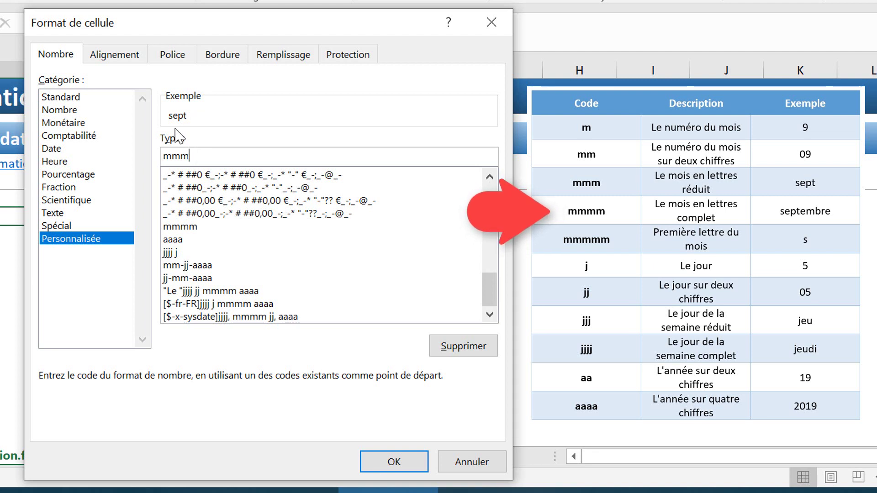
# Step: Try the custom date code jj-mm-aaaa and clear the code again
pyautogui.write('jj')
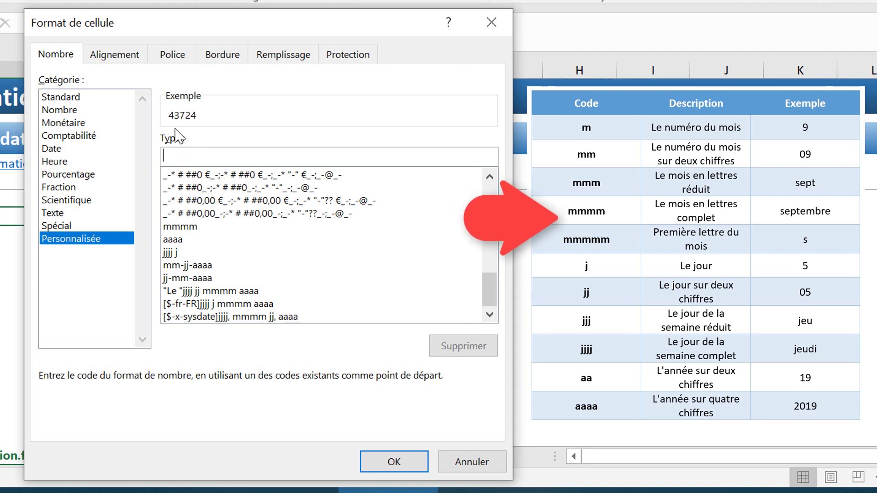
pyautogui.write('-')
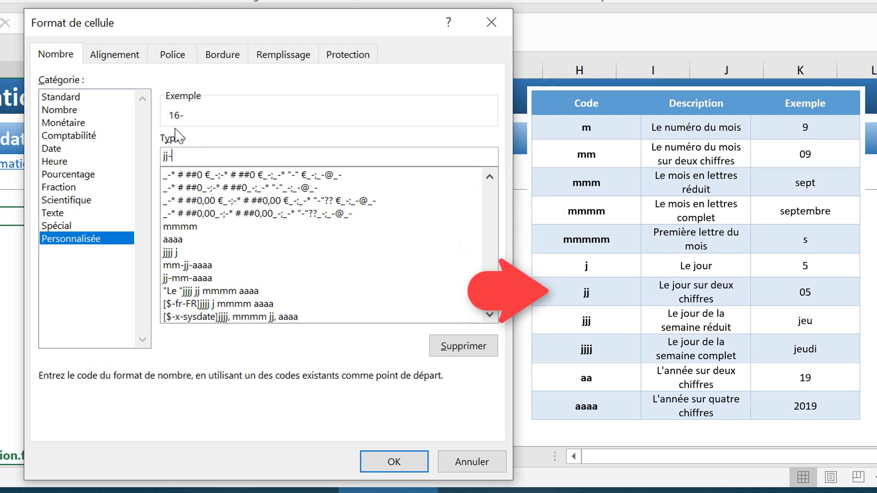
pyautogui.write('mm-')
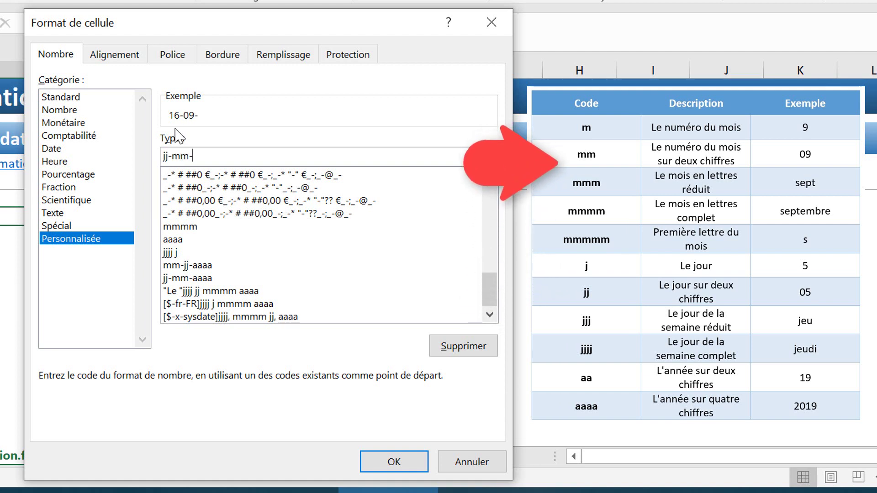
pyautogui.write('aaaa')
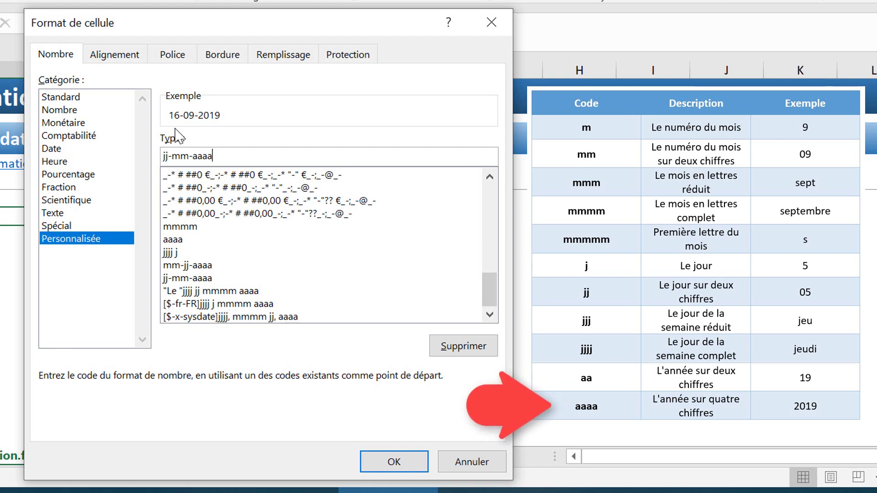
pyautogui.press('BackSpace')
pyautogui.press('BackSpace')
pyautogui.press('BackSpace')
pyautogui.press('BackSpace')
pyautogui.press('BackSpace')
pyautogui.press('BackSpace')
pyautogui.press('BackSpace')
pyautogui.press('BackSpace')
pyautogui.press('BackSpace')
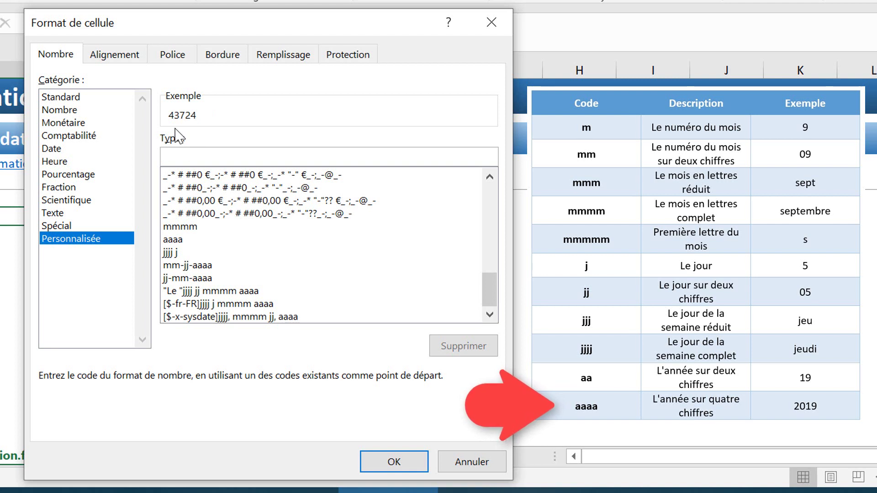
# Step: Try the custom date code "Le" jjjj jj mmmm aaa with its quoted text prefix, and empty the code again
pyautogui.write('"Le')
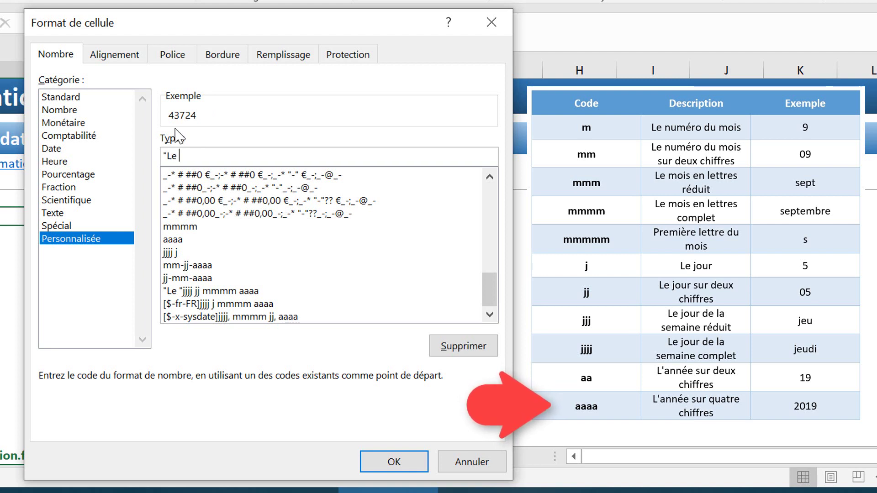
pyautogui.write('"')
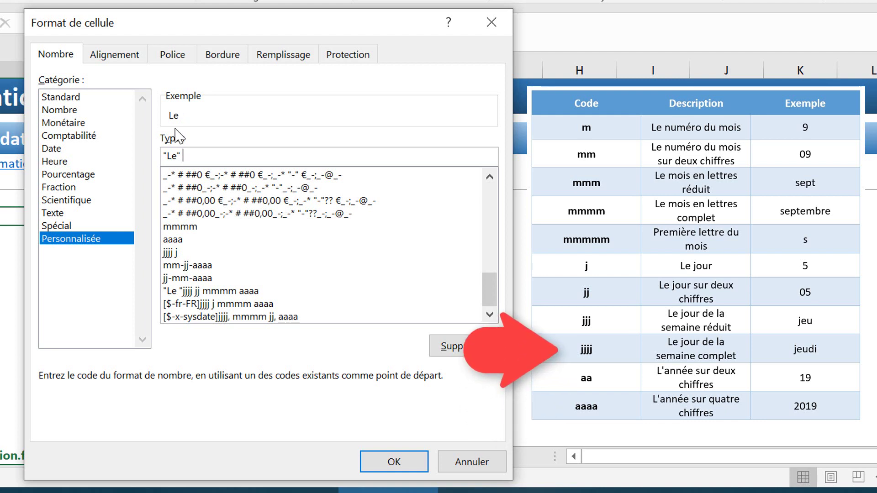
pyautogui.write(' jjjj')
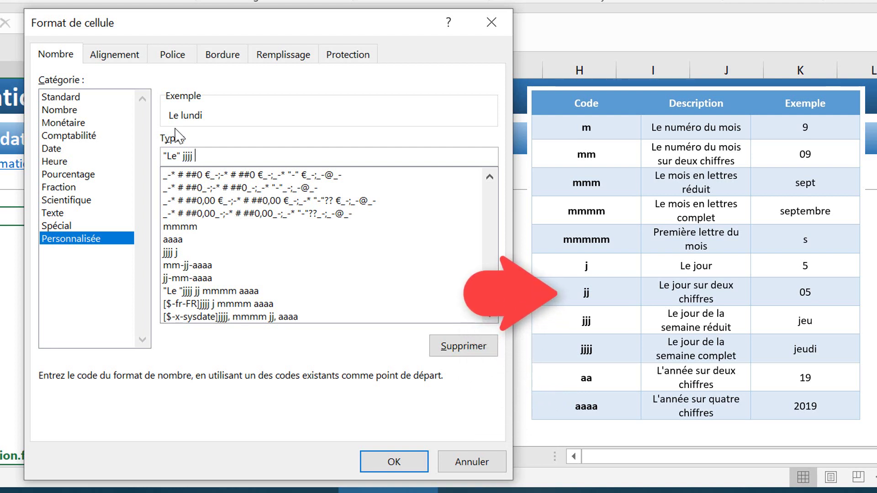
pyautogui.write(' jj mmmm')
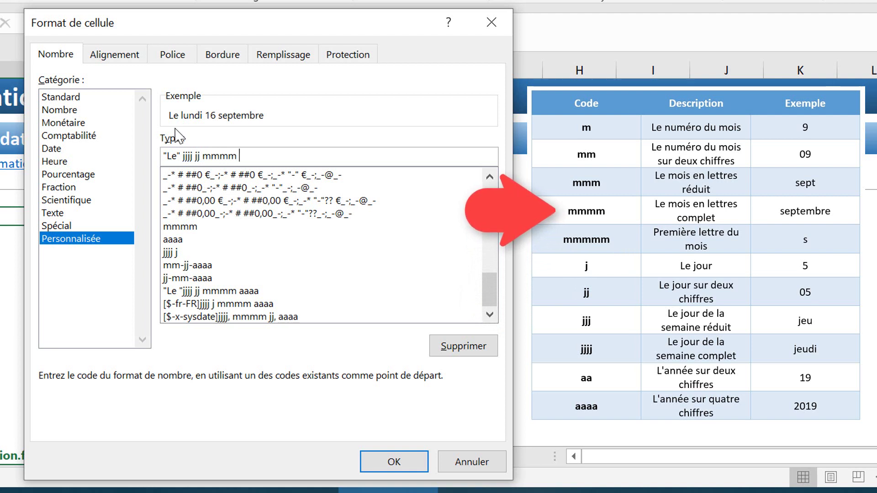
pyautogui.write(' aaa')
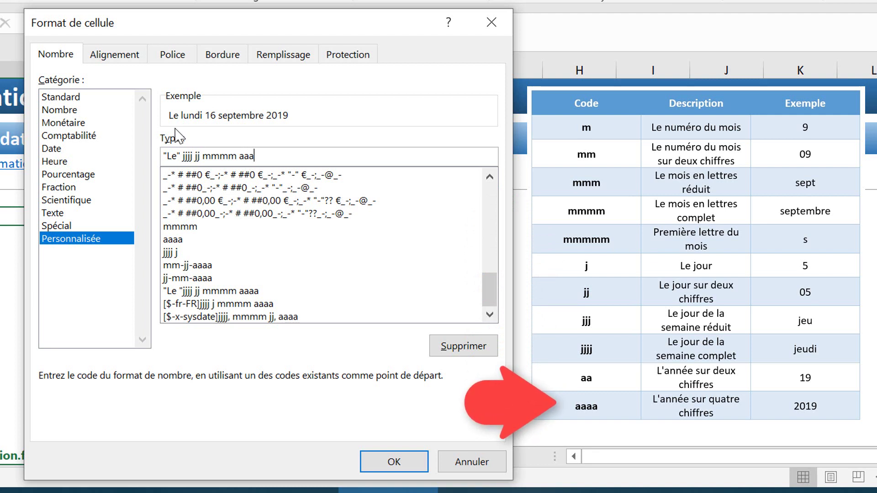
pyautogui.press('BackSpace')
pyautogui.press('BackSpace')
pyautogui.press('BackSpace')
pyautogui.press('BackSpace')
pyautogui.press('BackSpace')
pyautogui.press('BackSpace')
pyautogui.press('BackSpace')
pyautogui.press('BackSpace')
pyautogui.press('BackSpace')
pyautogui.press('BackSpace')
pyautogui.press('BackSpace')
pyautogui.press('BackSpace')
pyautogui.press('BackSpace')
pyautogui.press('BackSpace')
pyautogui.press('BackSpace')
pyautogui.press('BackSpace')
pyautogui.press('BackSpace')
pyautogui.press('BackSpace')
pyautogui.press('BackSpace')
pyautogui.press('BackSpace')
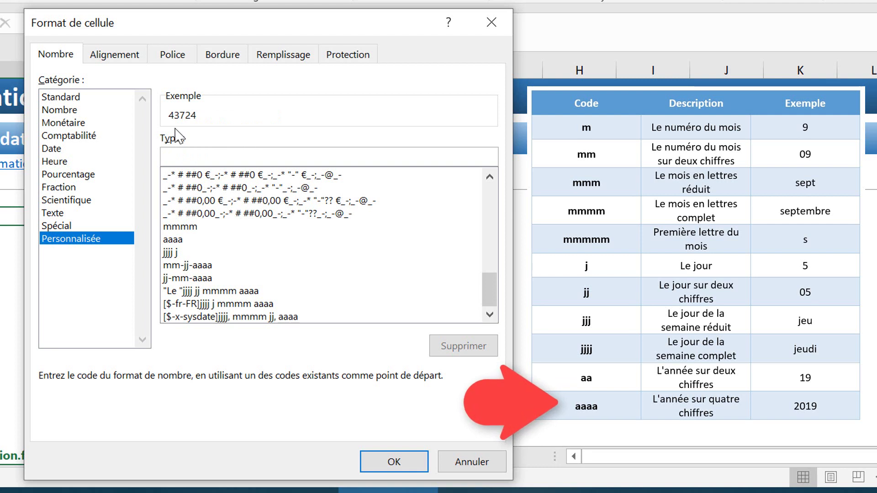
# Step: Try the custom code aaaa for a four-digit year and remove it
pyautogui.write('aaaa')
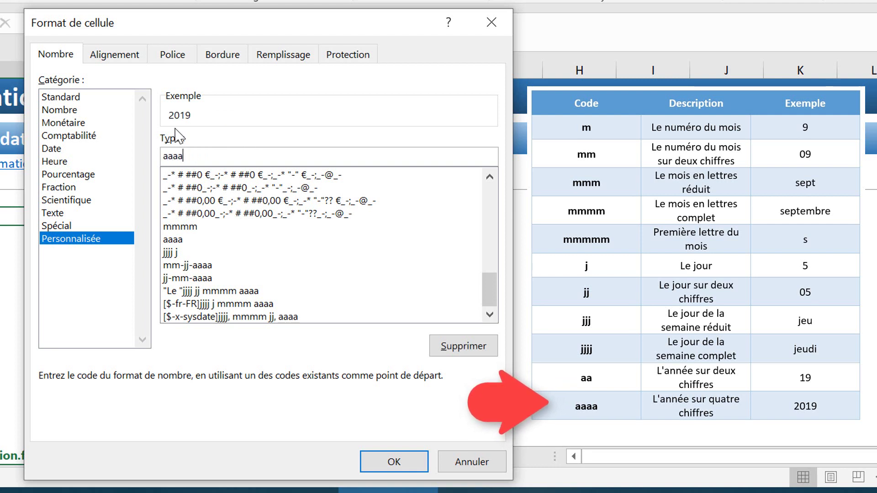
pyautogui.press('BackSpace')
pyautogui.press('BackSpace')
pyautogui.press('BackSpace')
pyautogui.press('BackSpace')
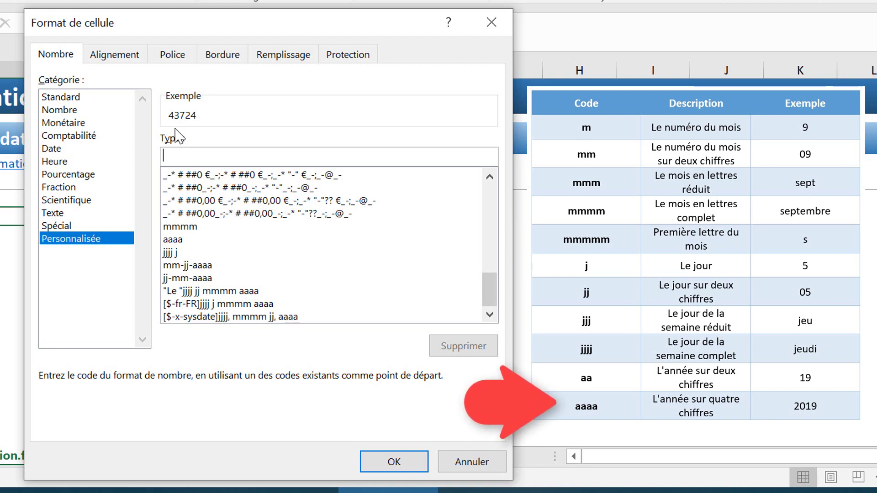
# Step: Apply the custom format jjjj j to cell B7 to display the weekday name and day number
pyautogui.write('jjjj')
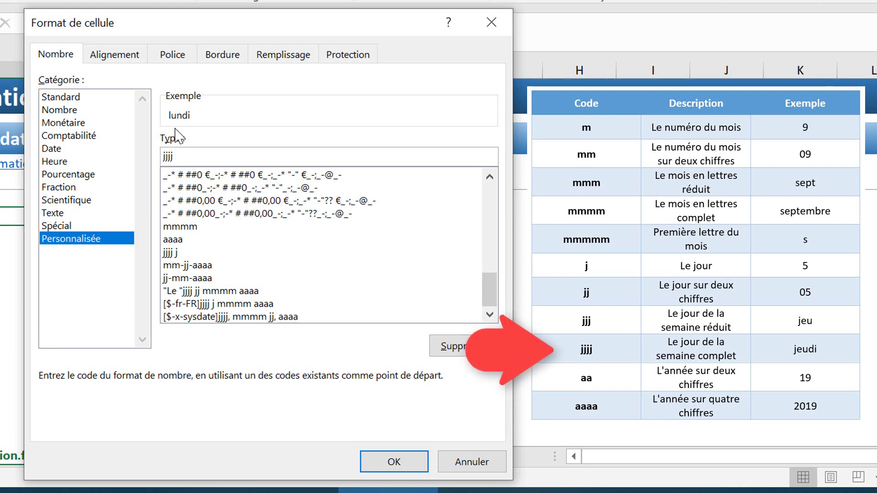
pyautogui.write(' j')
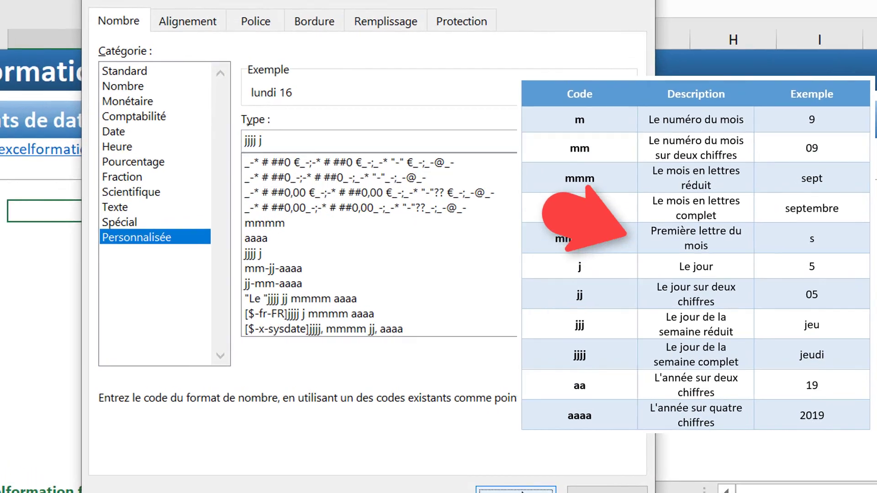
pyautogui.click(394, 461)
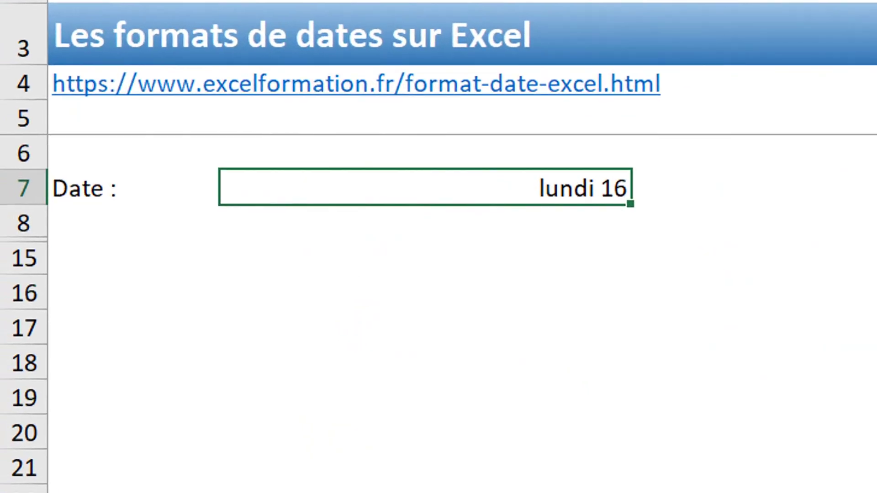